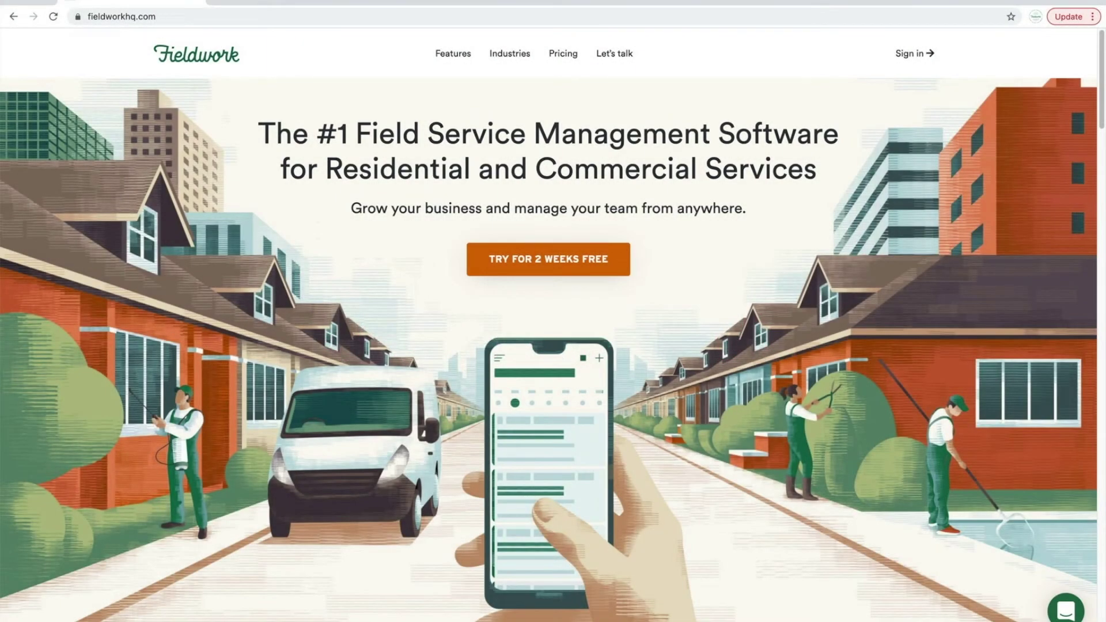
- Sign in to Fieldwork from fieldworkhq.com and open the Company Setup settings menu
left_click(910, 62)
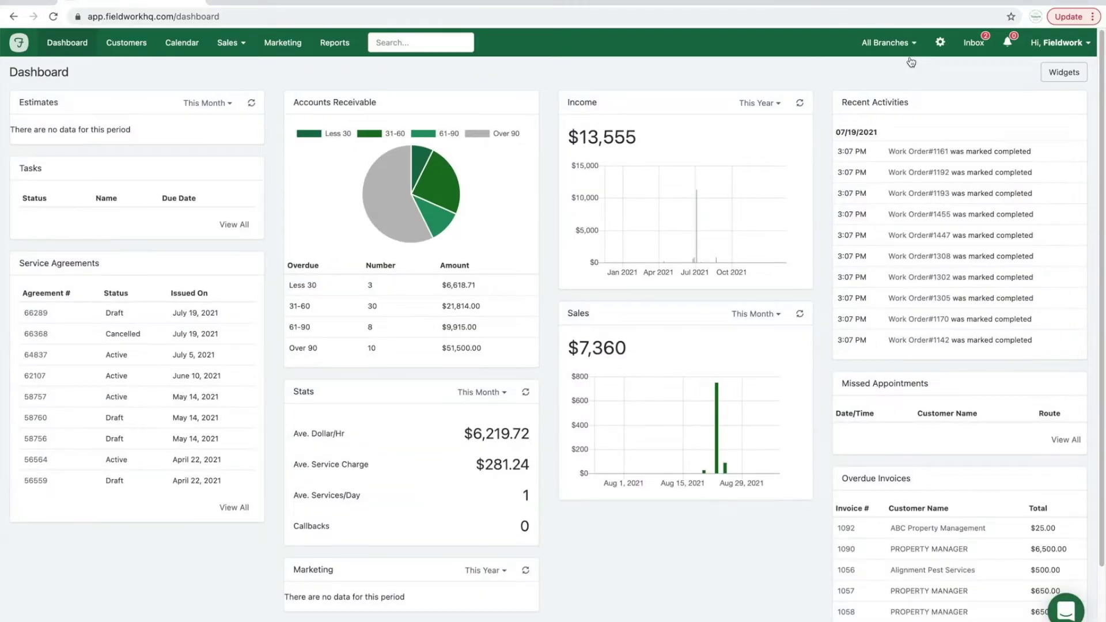
left_click(941, 44)
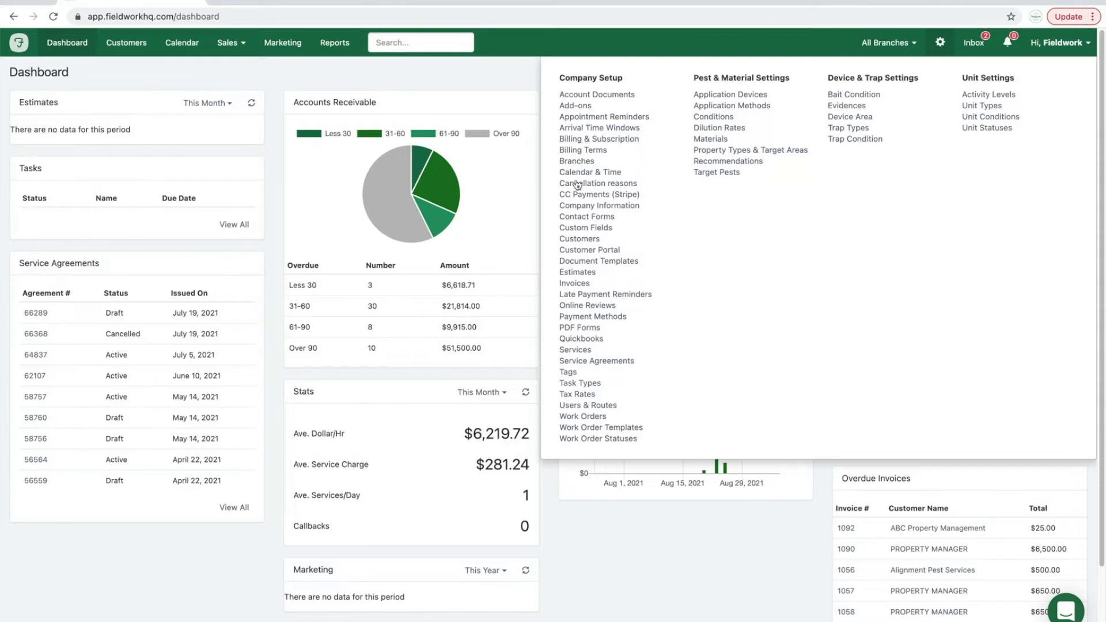
- Open the Contact Forms settings, which list the SERVICE REQUEST form
left_click(583, 217)
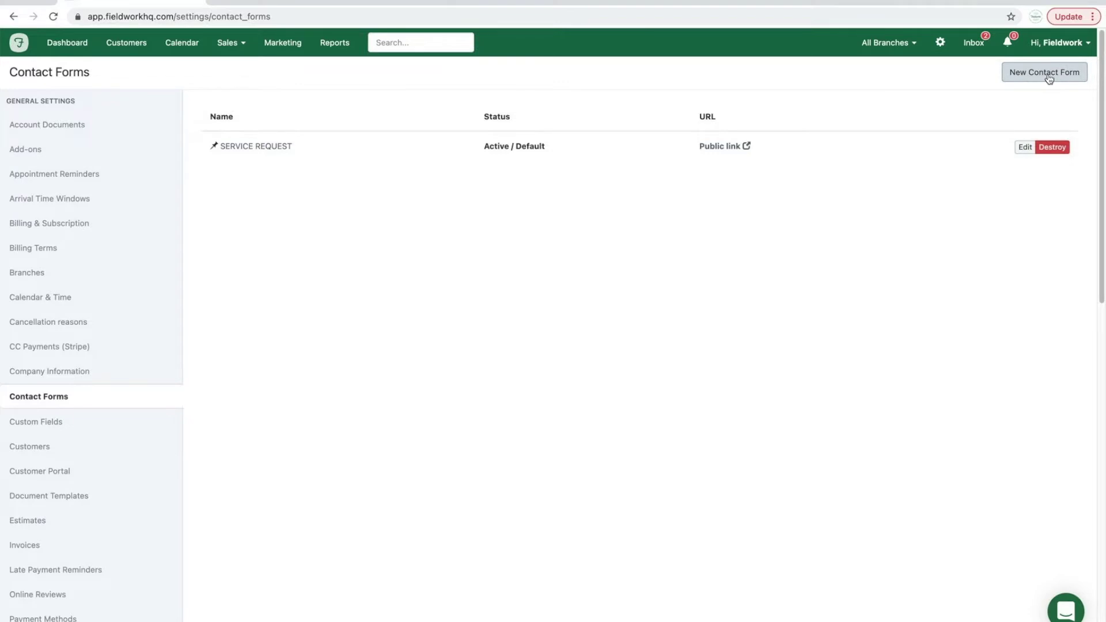
- Start a new contact form named 'Let us know what's buggin' you!'
left_click(1049, 77)
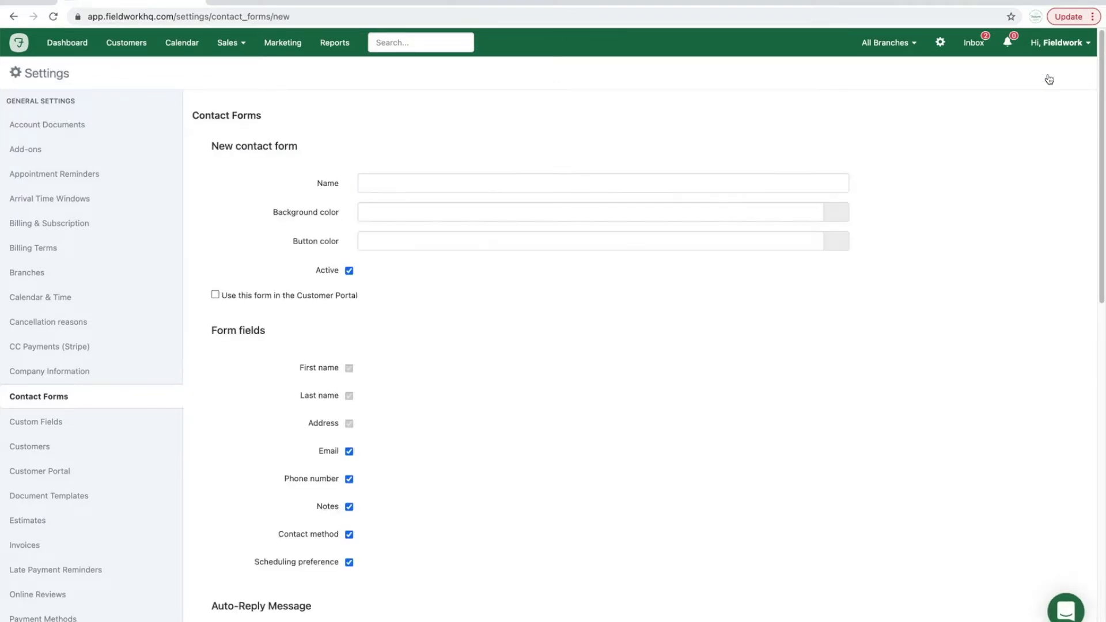
left_click(601, 186)
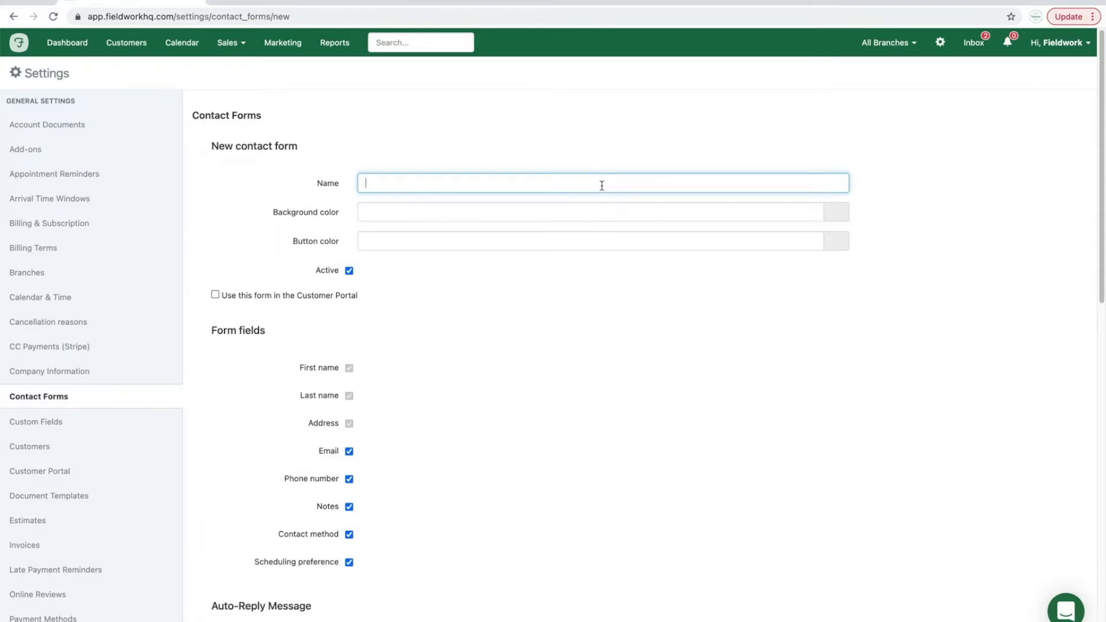
type("Let us know what's buggin you!")
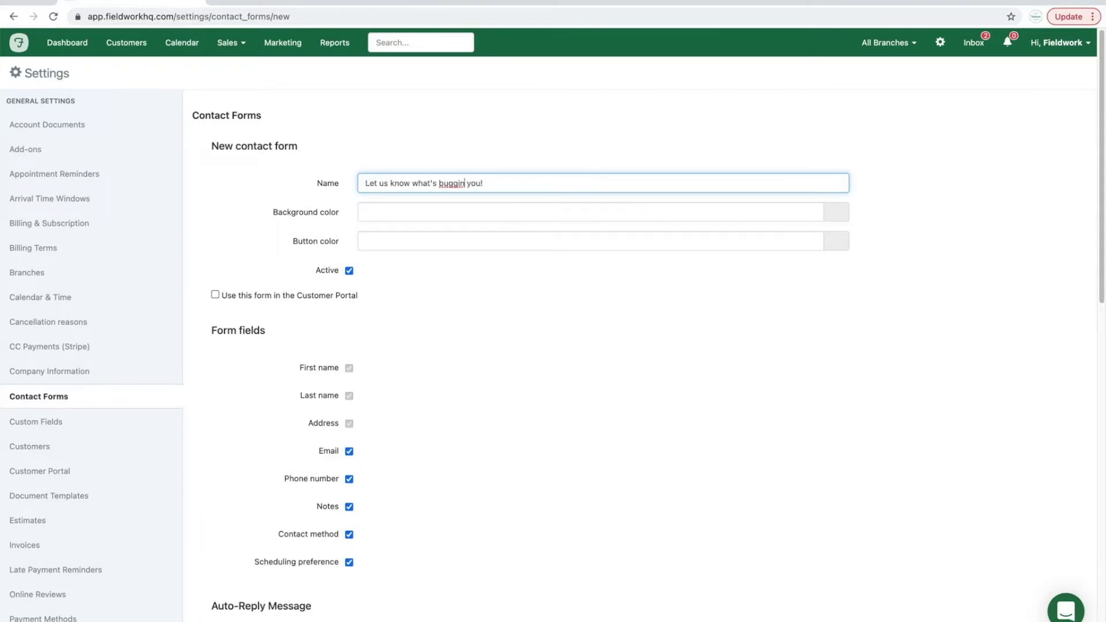
type("'")
- Set the form background to grey #adadad and the button colour to green #297d0c
left_click(839, 214)
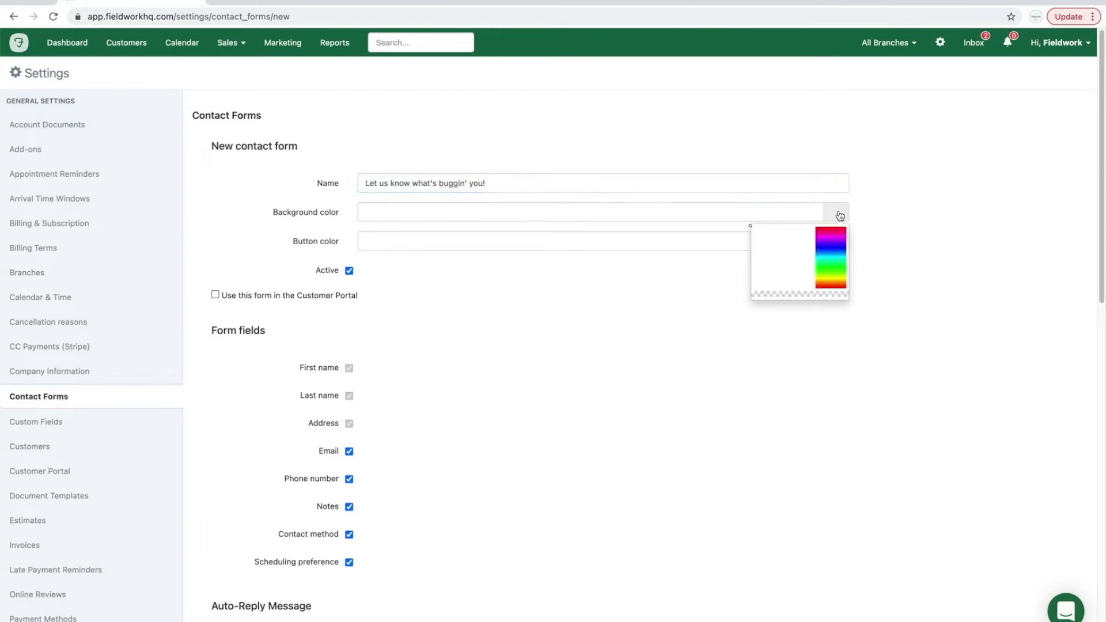
left_click(751, 247)
left_click(921, 211)
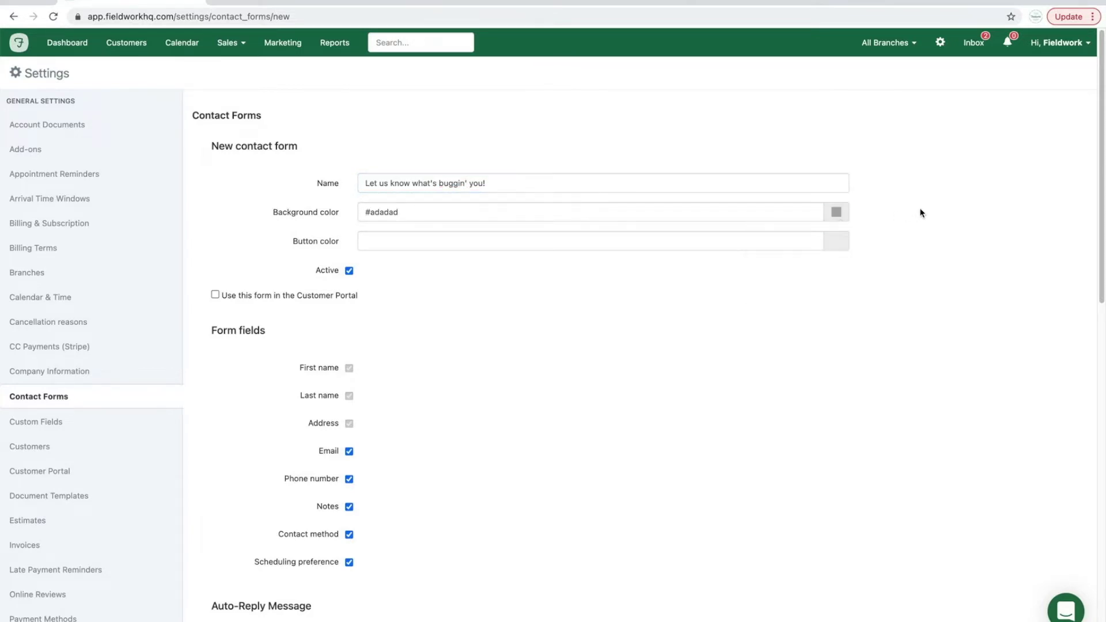
left_click(839, 248)
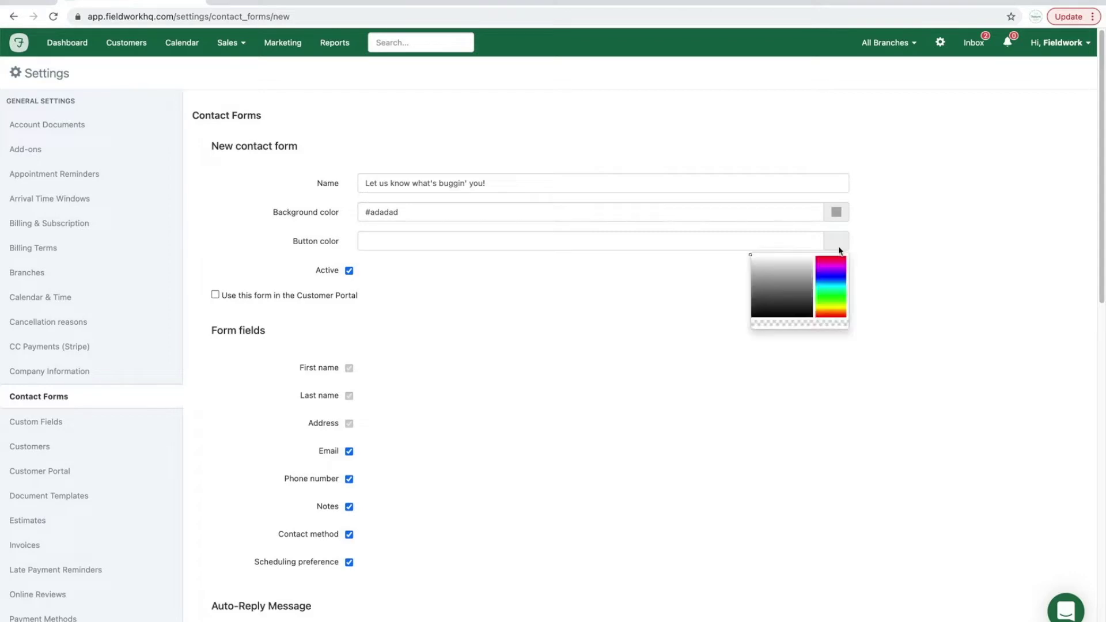
left_click(830, 300)
left_click(807, 282)
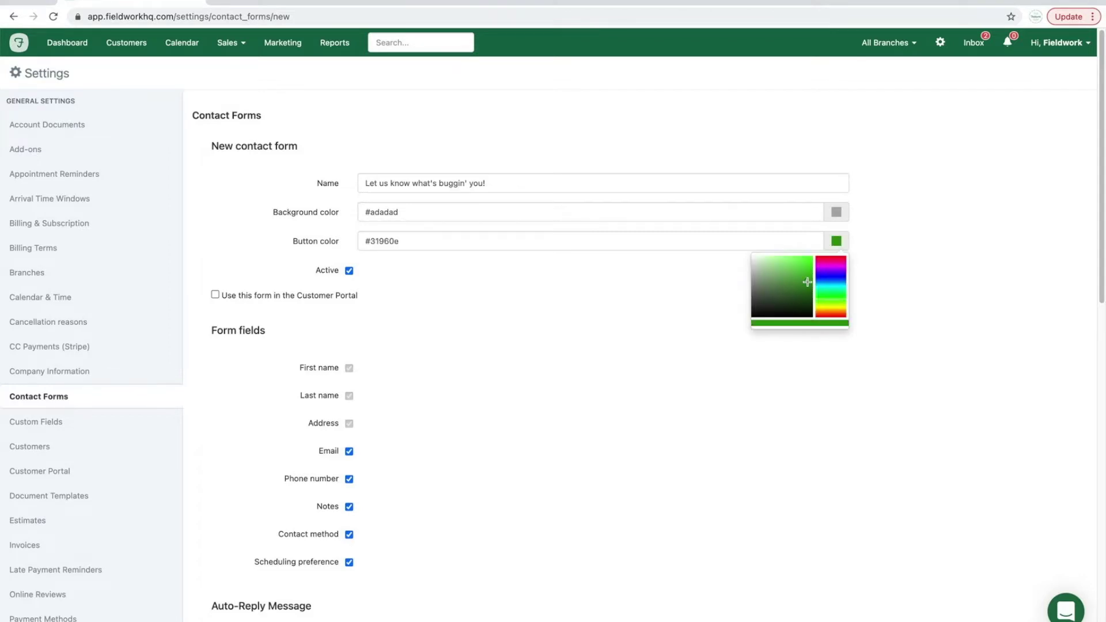
left_click(807, 288)
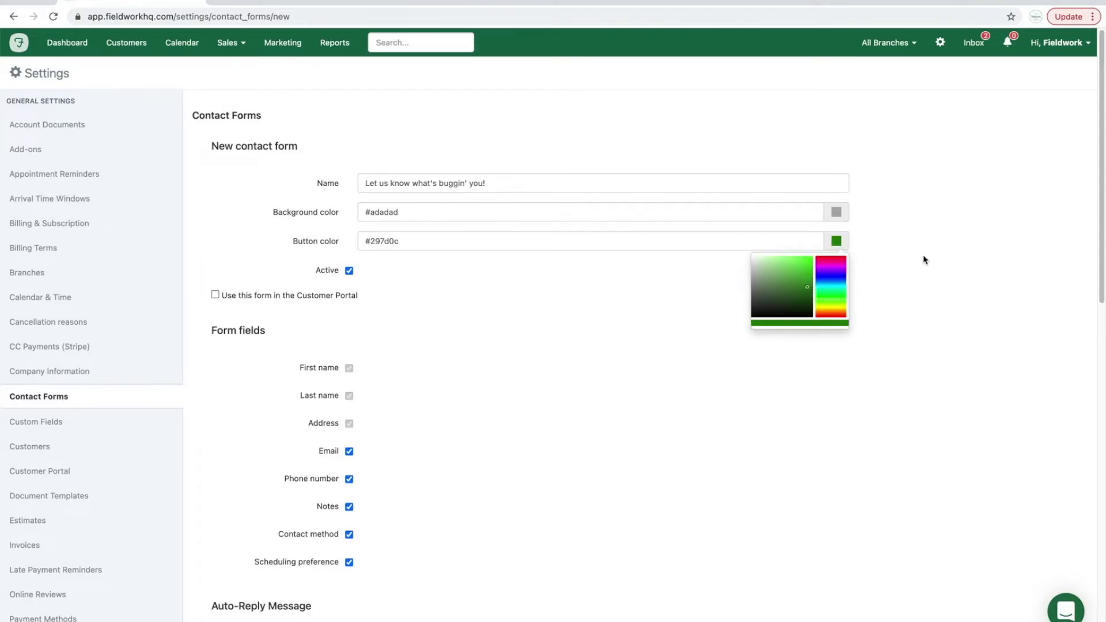
scroll(620, 371, "down", 2)
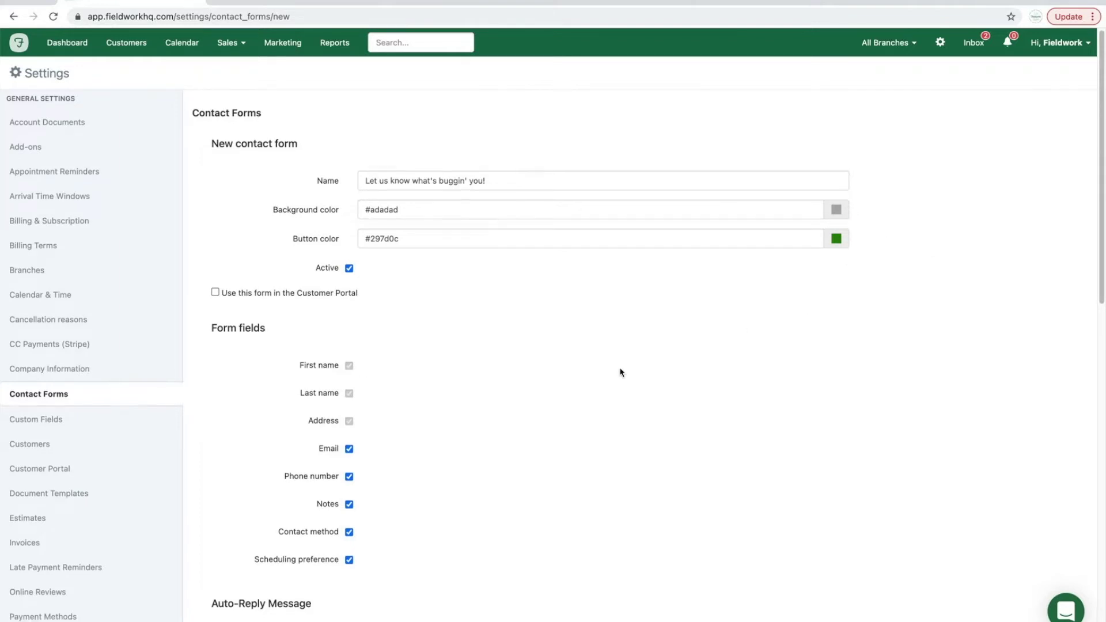
left_click(215, 216)
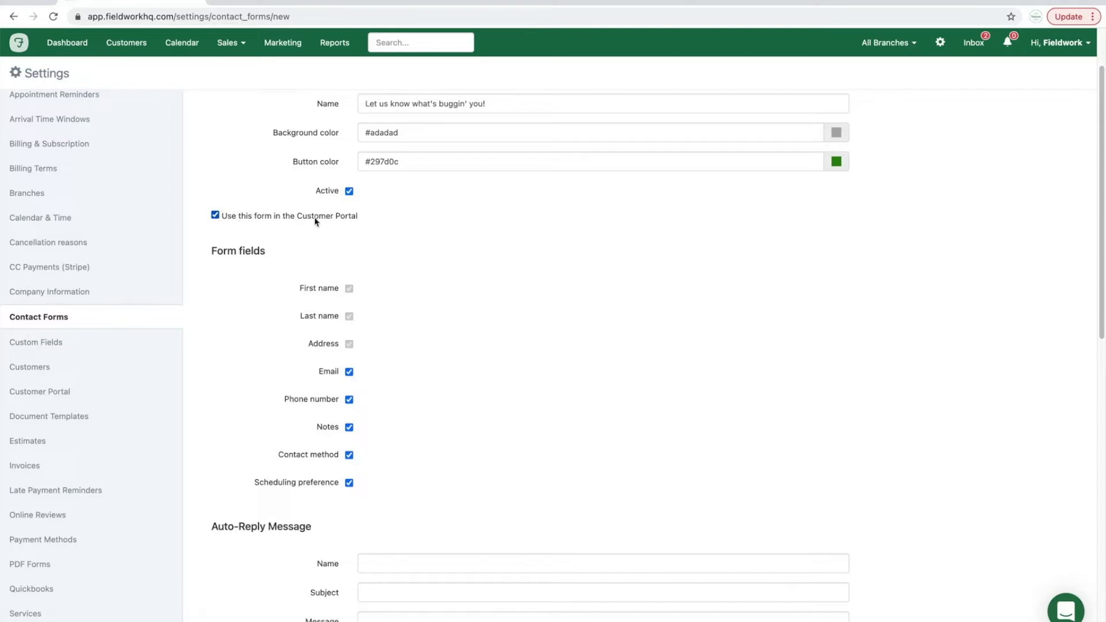
scroll(458, 215, "up", 2)
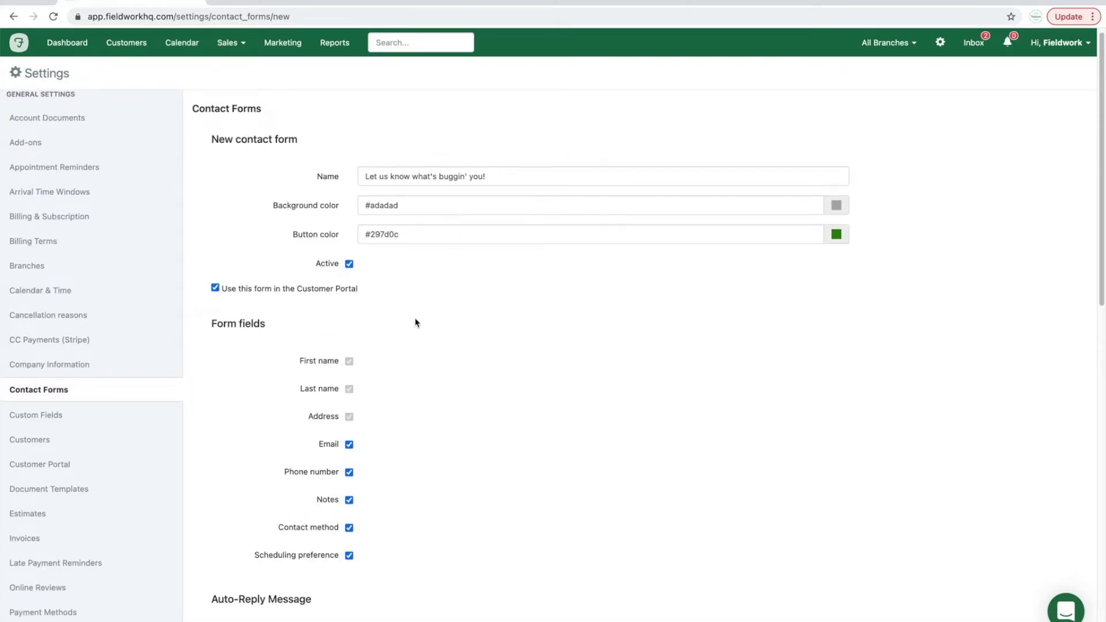
scroll(415, 323, "down", 2)
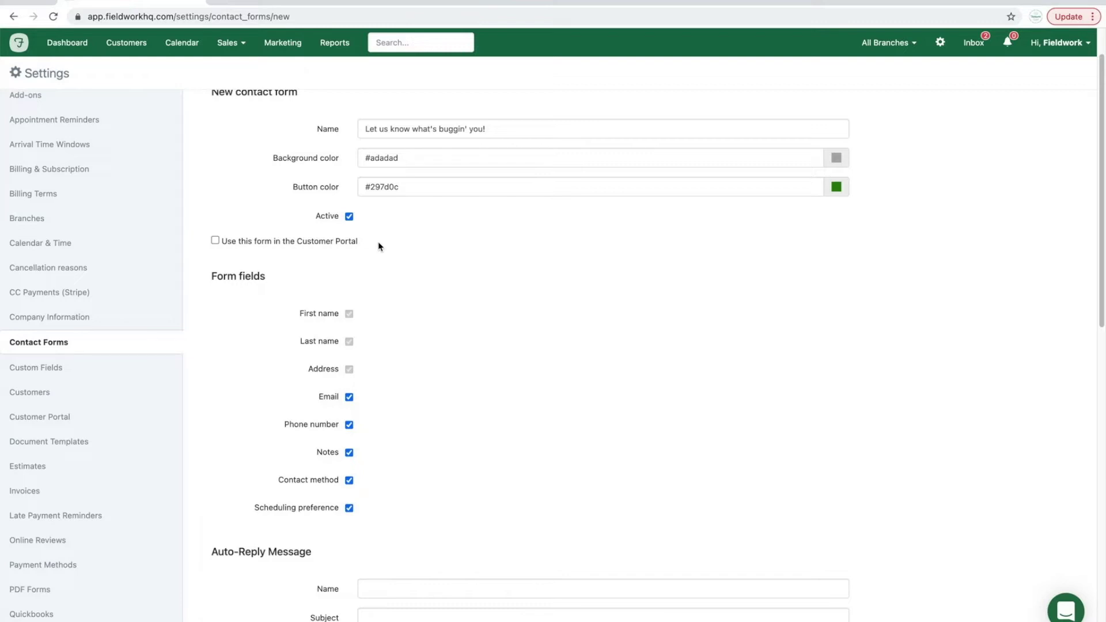
scroll(378, 241, "down", 5)
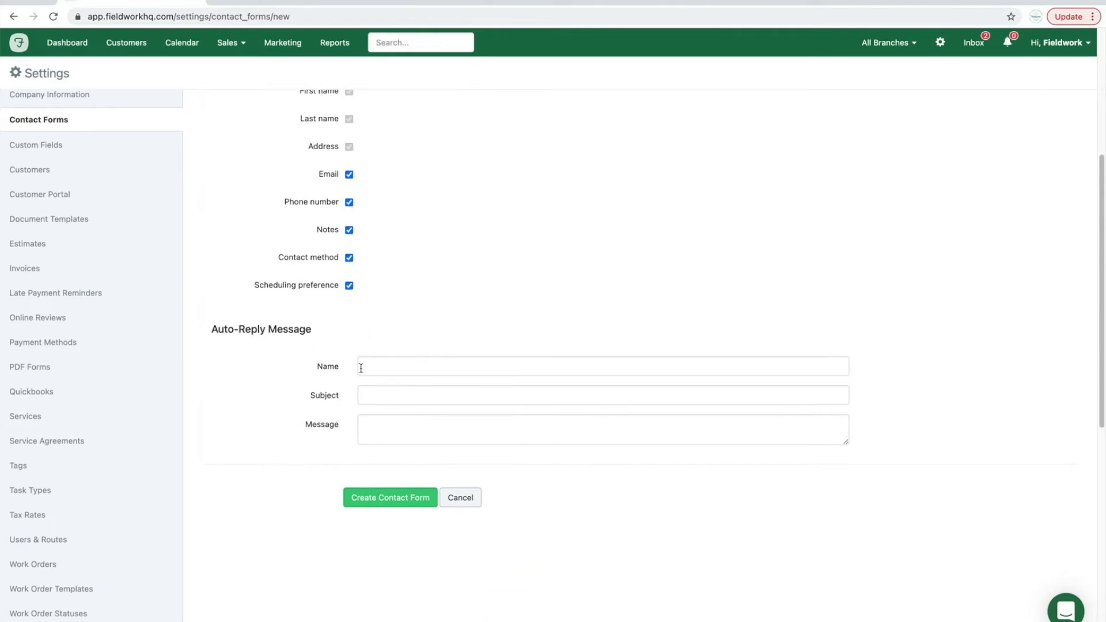
- Fill the auto-reply: name 'Fieldwork Software', subject and message 'Thank you for your message!'
left_click(370, 361)
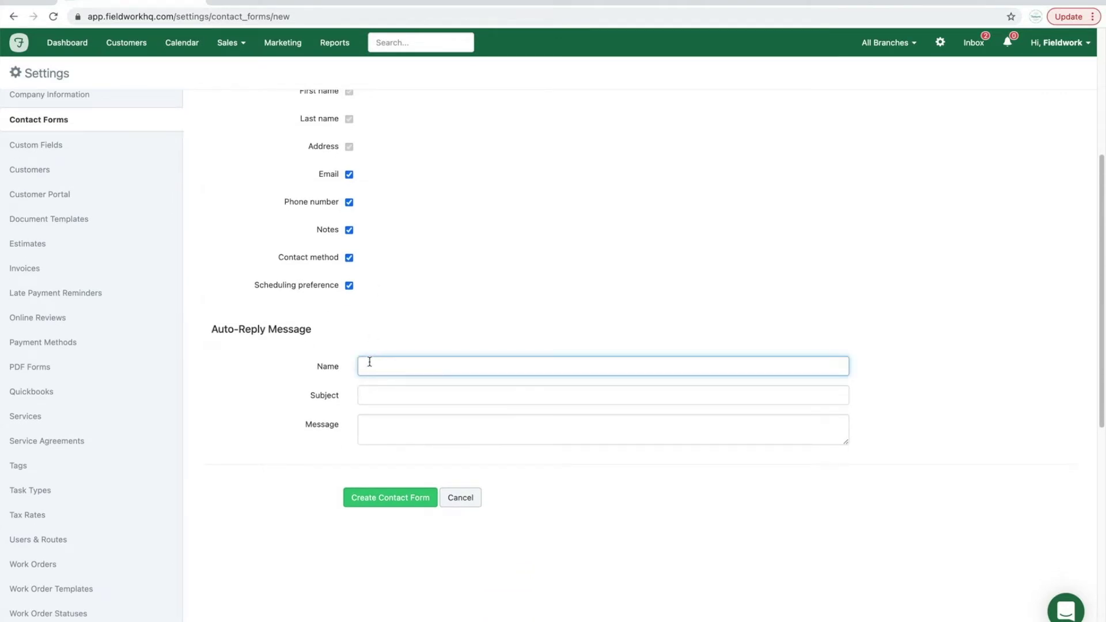
type("Fieldwork Software")
key("Tab")
type("Thank")
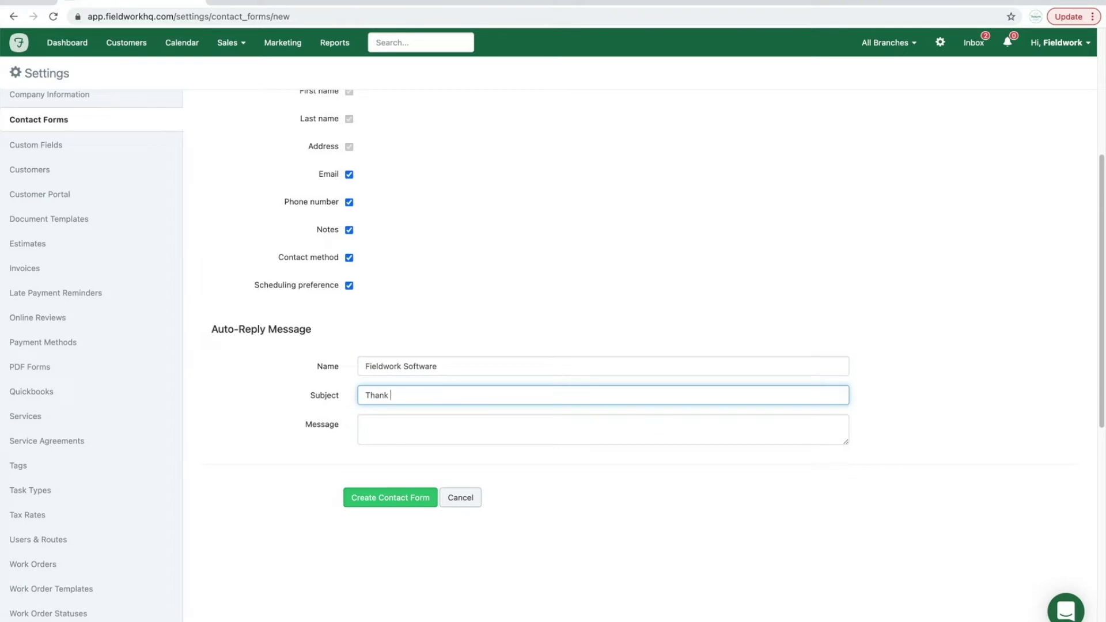
type("you for your message!")
left_click(379, 426)
type("Thank you for your message!")
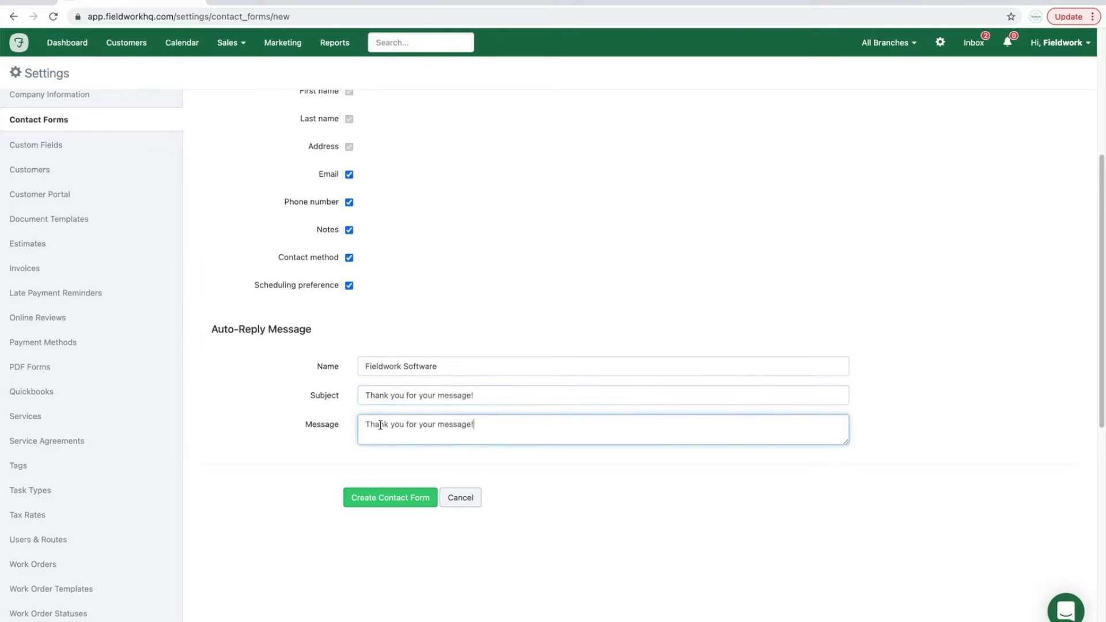
- Create the contact form and open its public request page
left_click(369, 500)
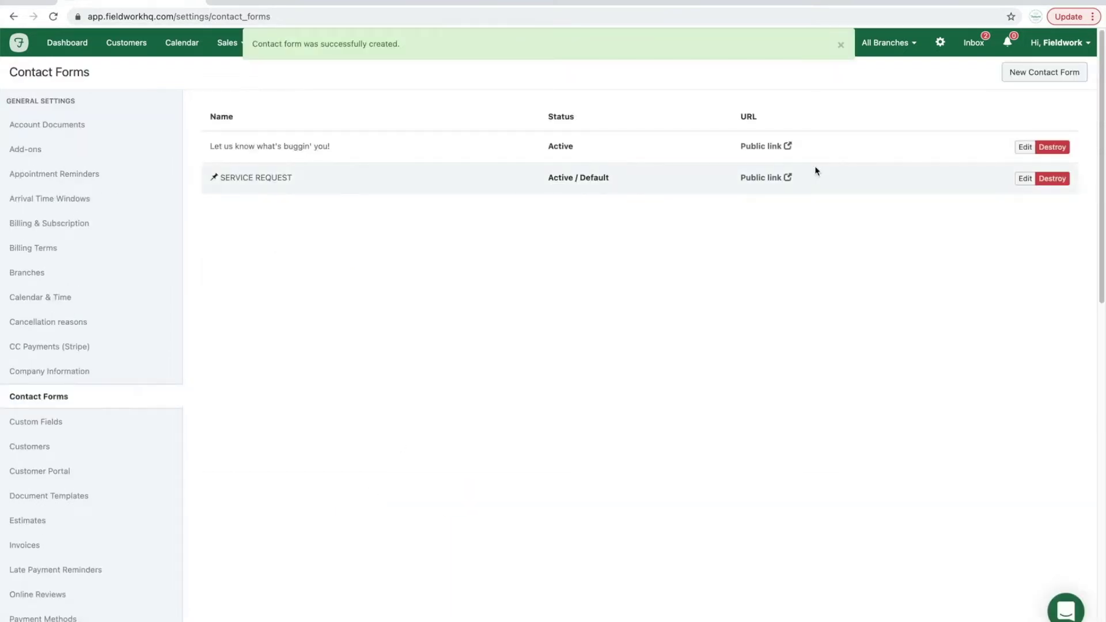
left_click(808, 164)
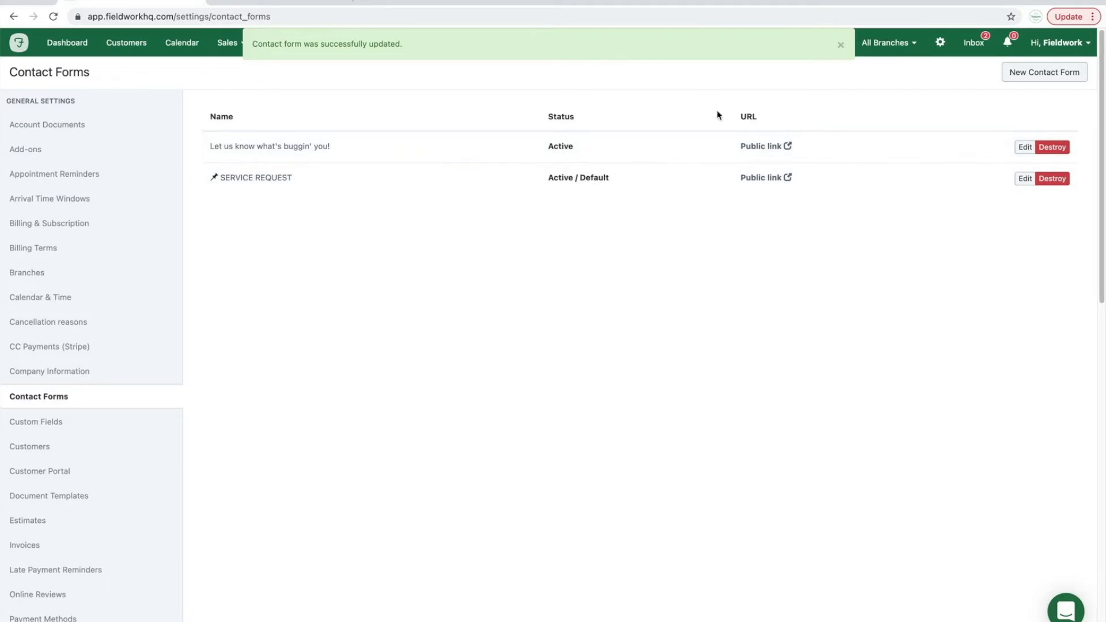
left_click(760, 146)
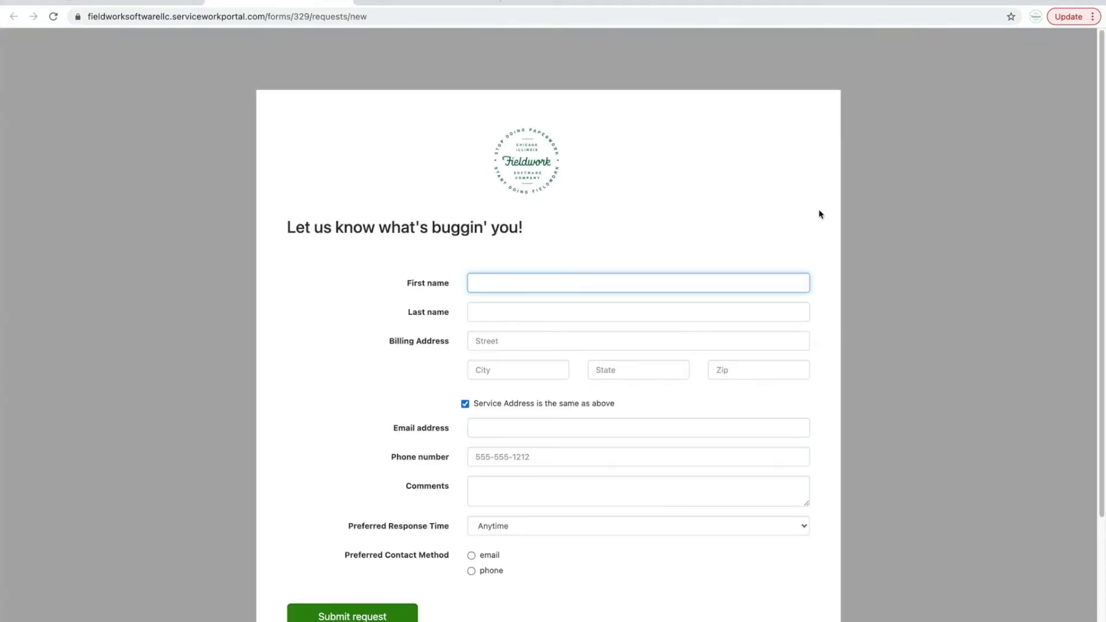
- Look over the public form and select its web address in the address bar
scroll(821, 214, "down", 2)
scroll(831, 227, "up", 2)
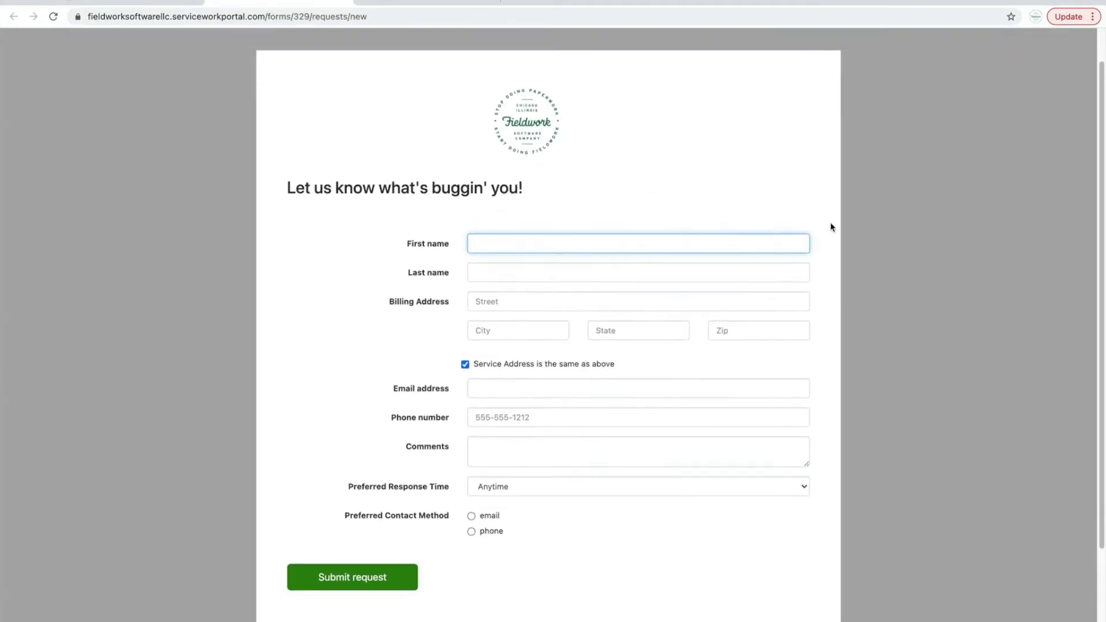
double_click(406, 16)
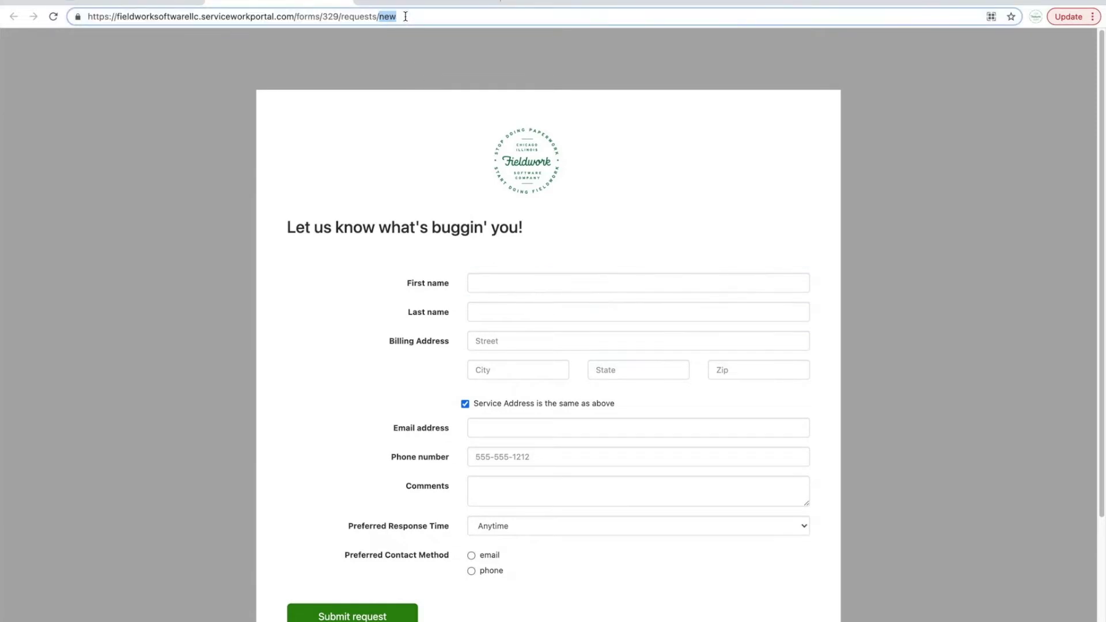
left_click(406, 17)
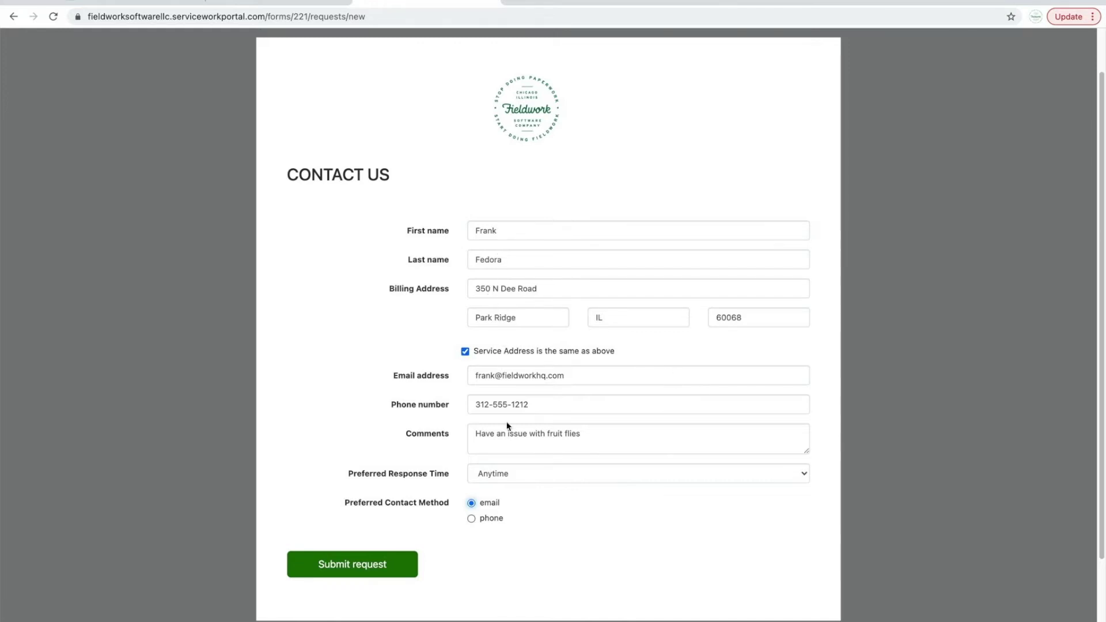
- Submit the filled-in CONTACT US request, then return to the Fieldwork app tab
left_click(349, 569)
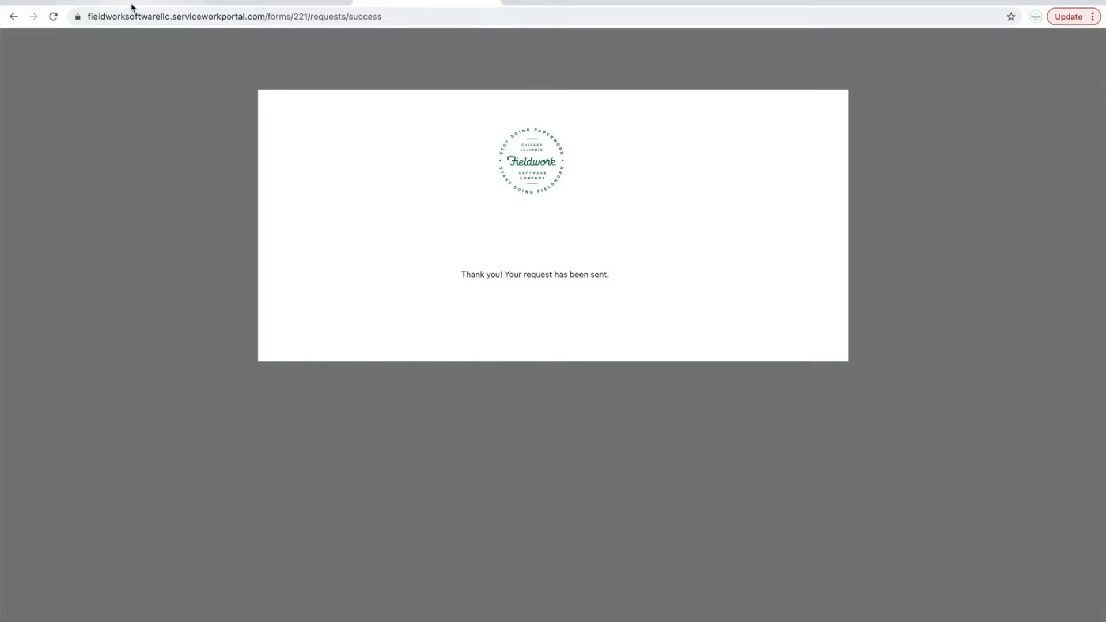
left_click(132, 4)
- Filter Customers to Leads to find the new lead, then switch to the Client Portal sign-in tab
left_click(124, 48)
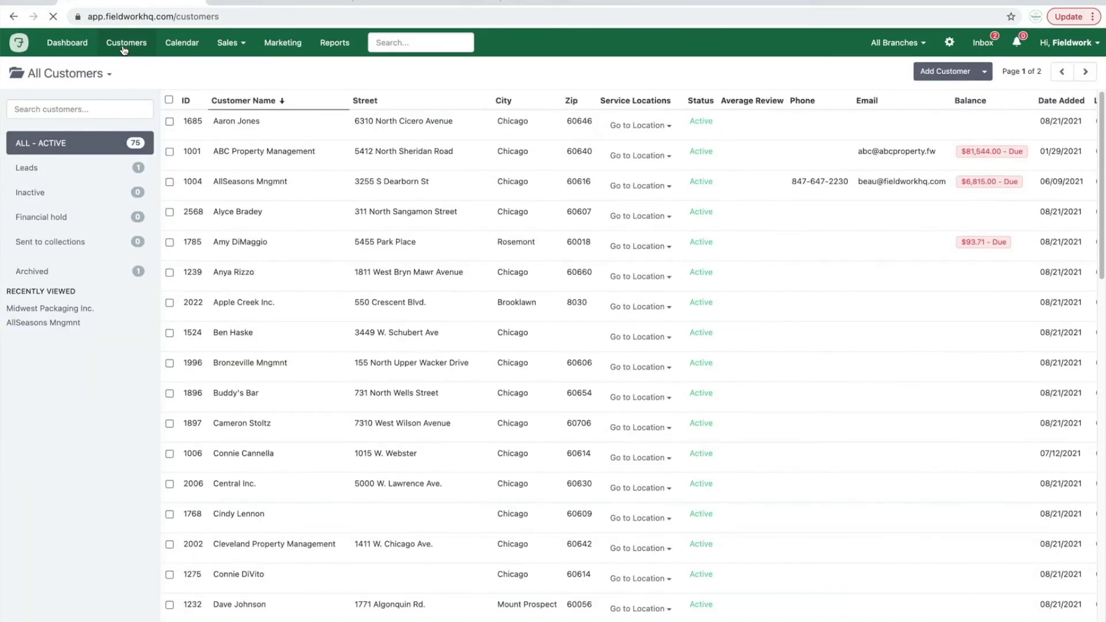
left_click(36, 173)
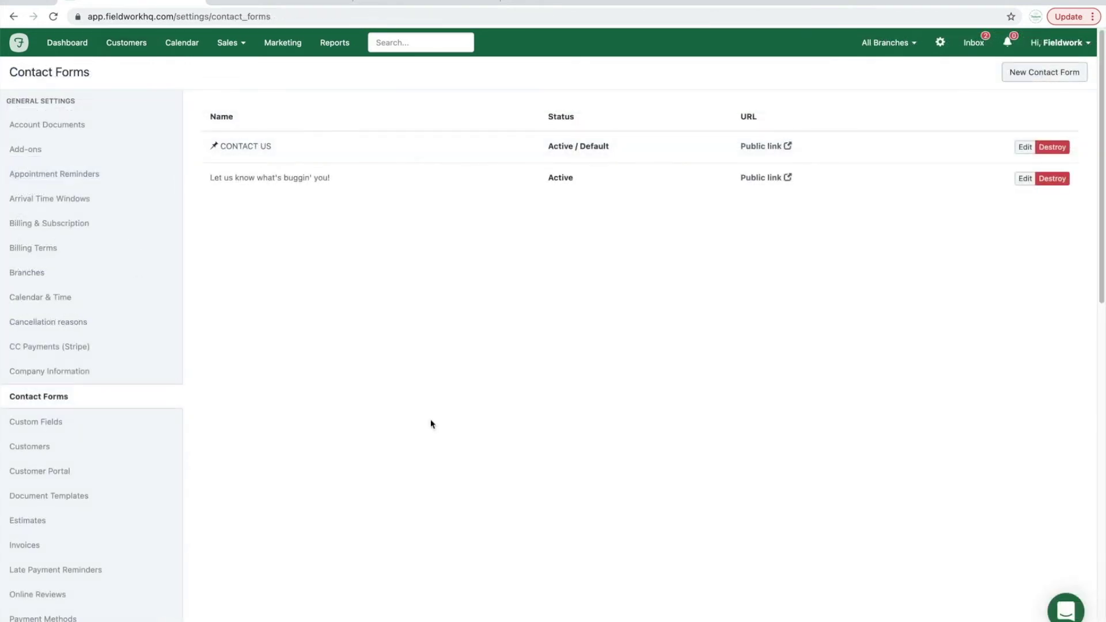
left_click(431, 4)
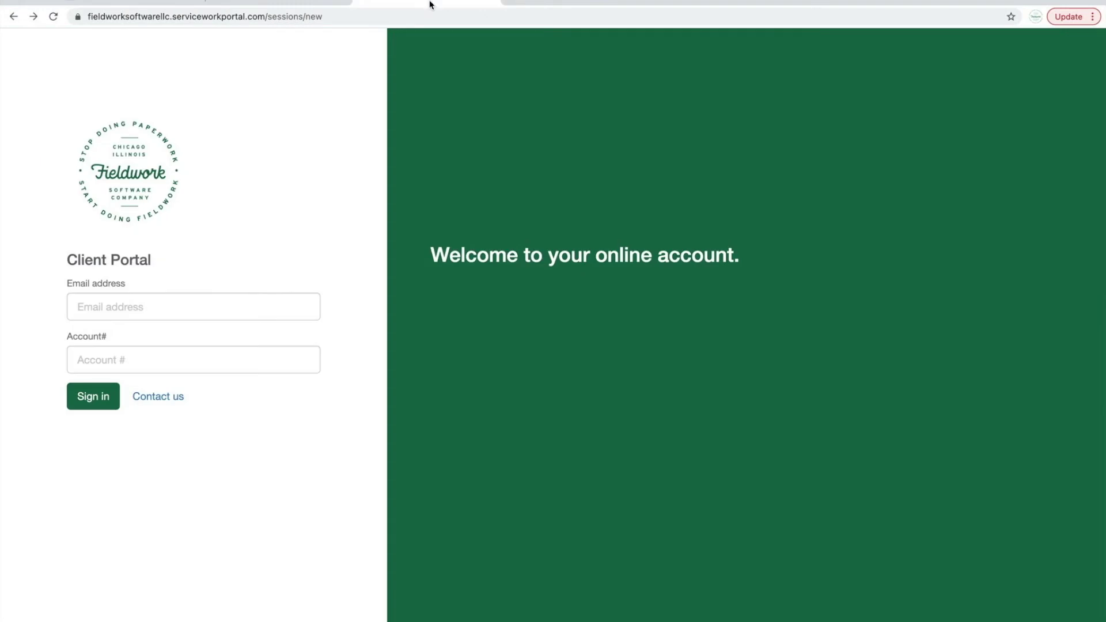
- Follow the portal's Contact us link, check the default in Contact Forms, then show the signed-in portal
left_click(177, 402)
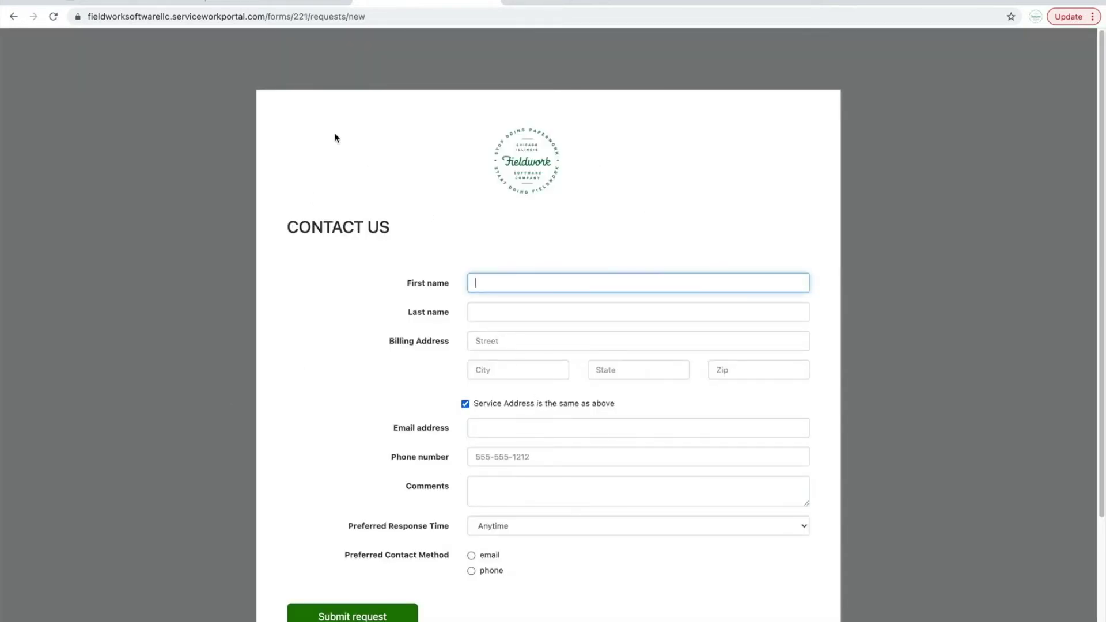
left_click(155, 2)
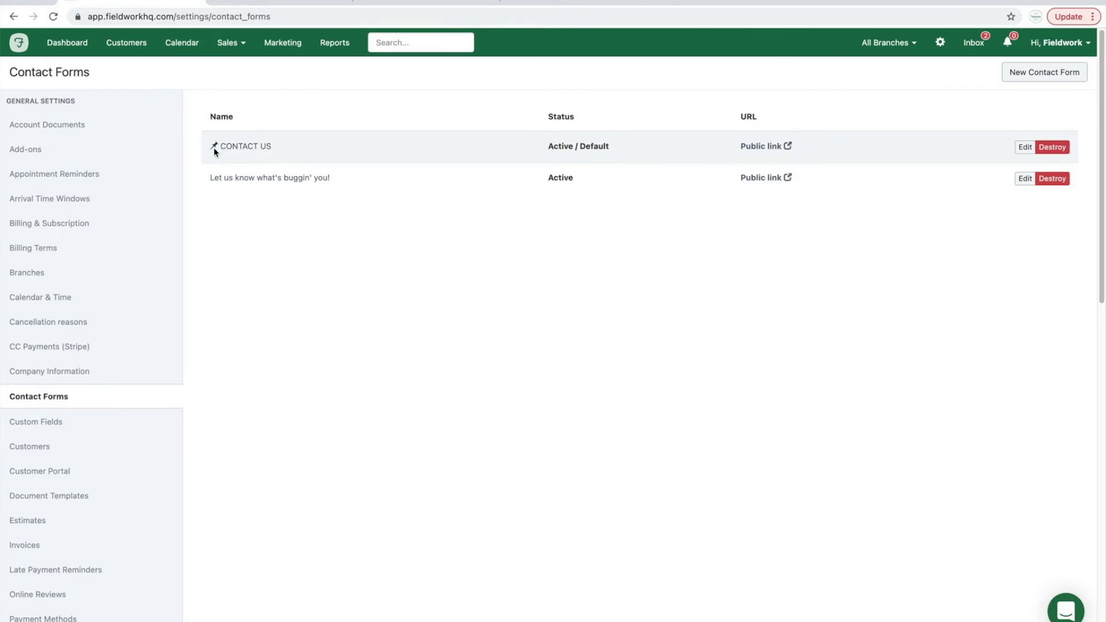
mouse_move(213, 148)
left_click(239, 151)
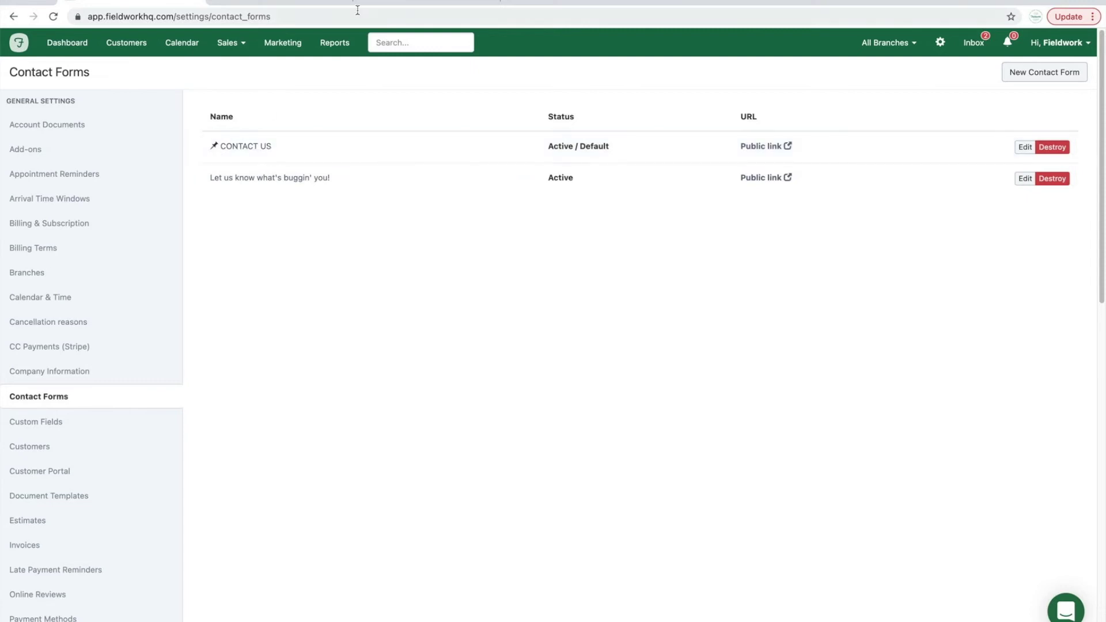
left_click(391, 8)
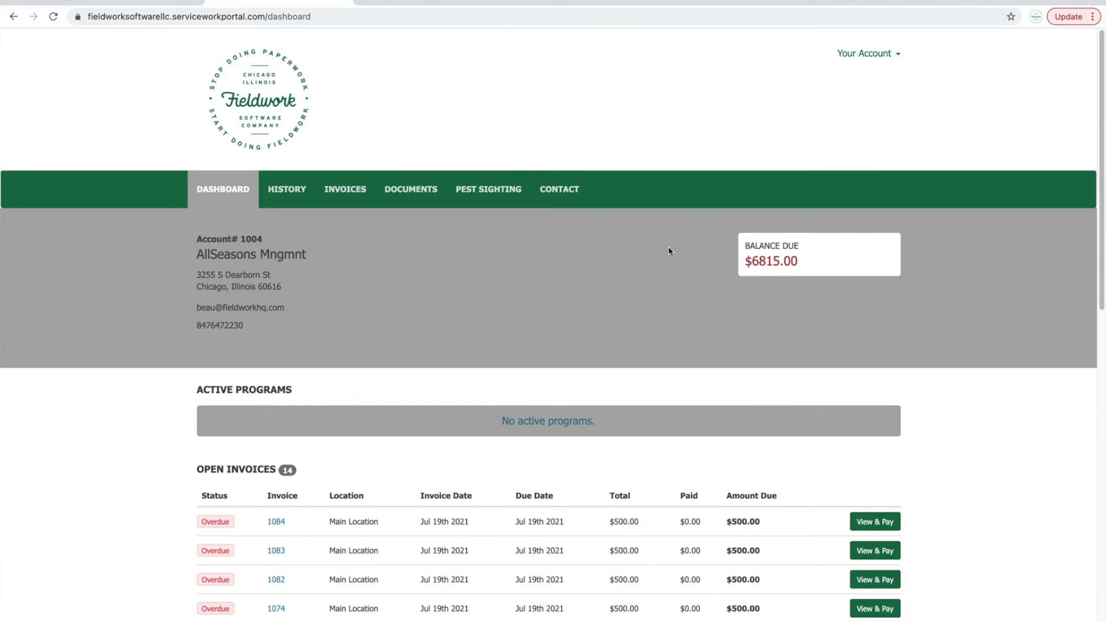
- Send a portal request to switch next month's service date, by email, within 5 business days
left_click(560, 195)
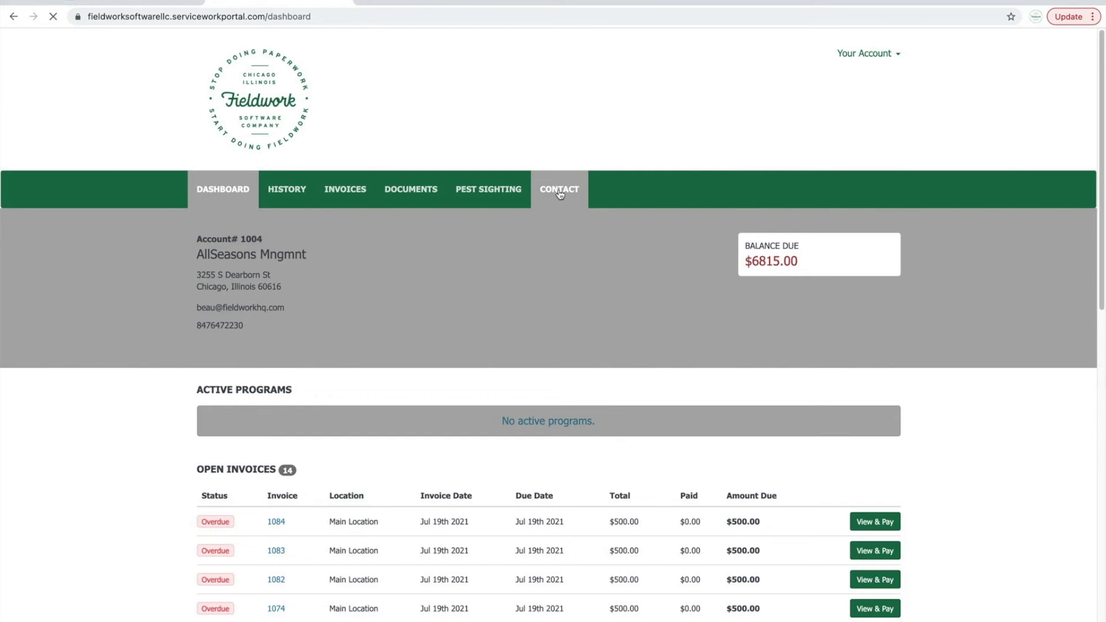
scroll(542, 238, "down", 3)
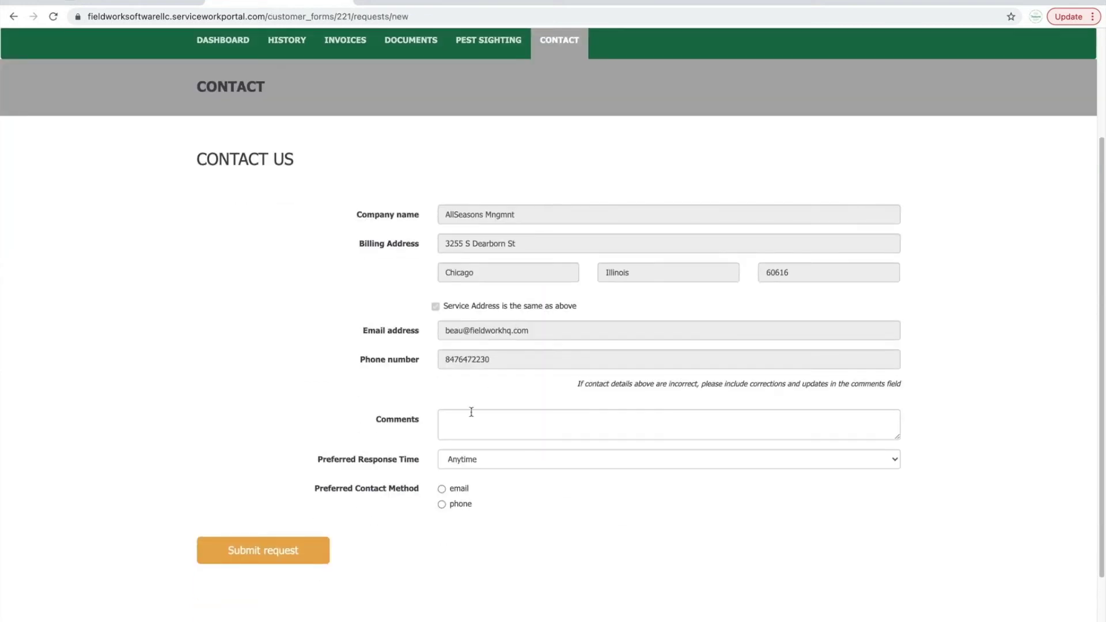
left_click(461, 423)
type("Please let me know if we can switch next month's service date.")
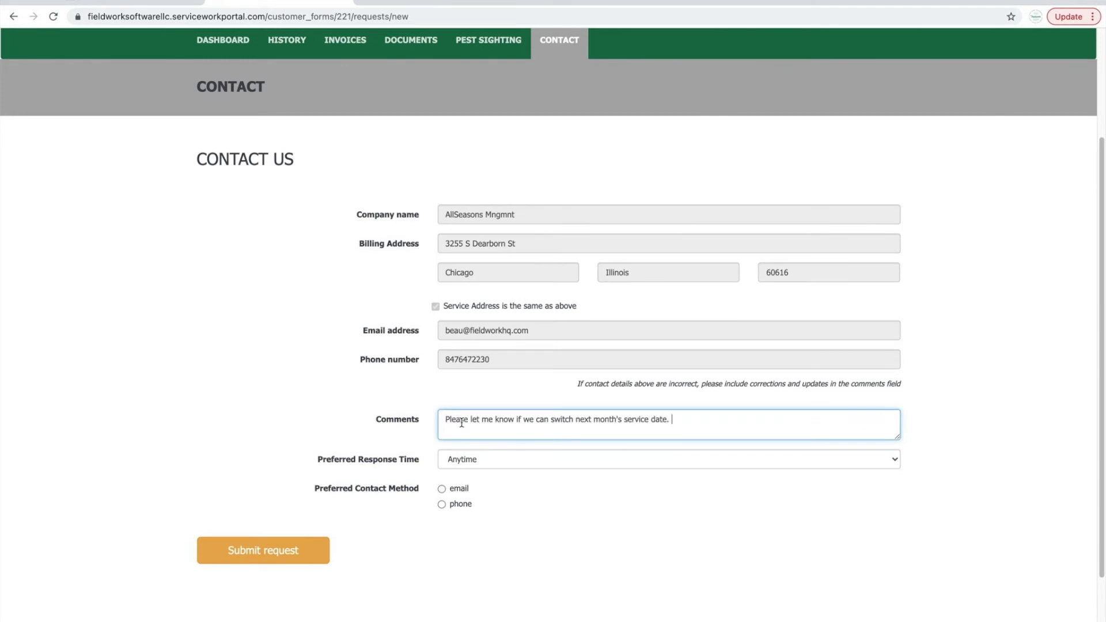
scroll(461, 423, "down", 2)
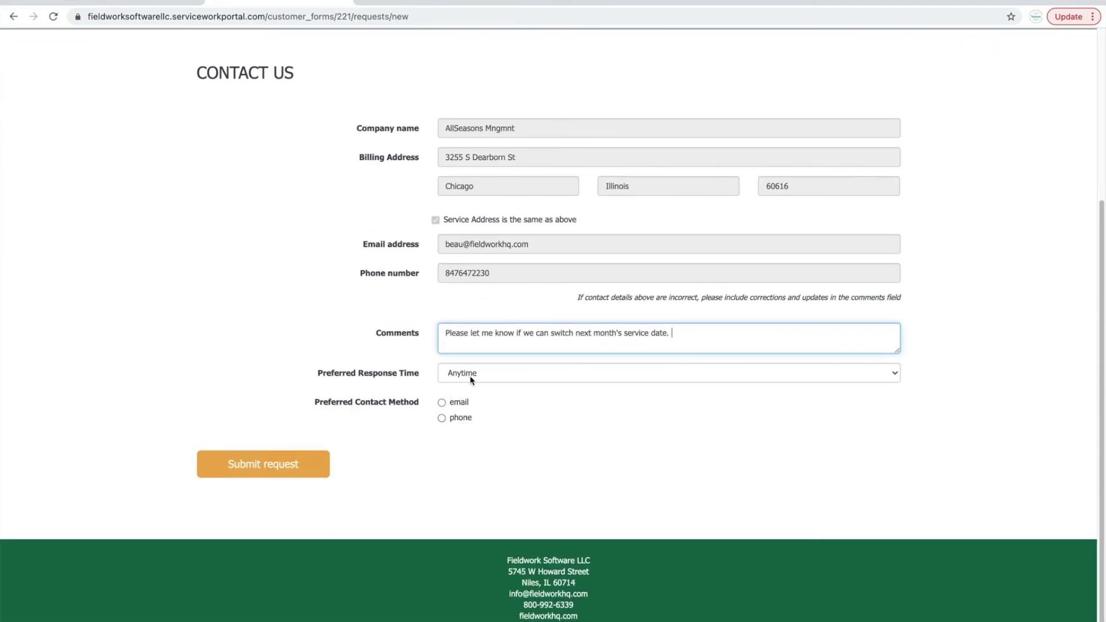
left_click(458, 403)
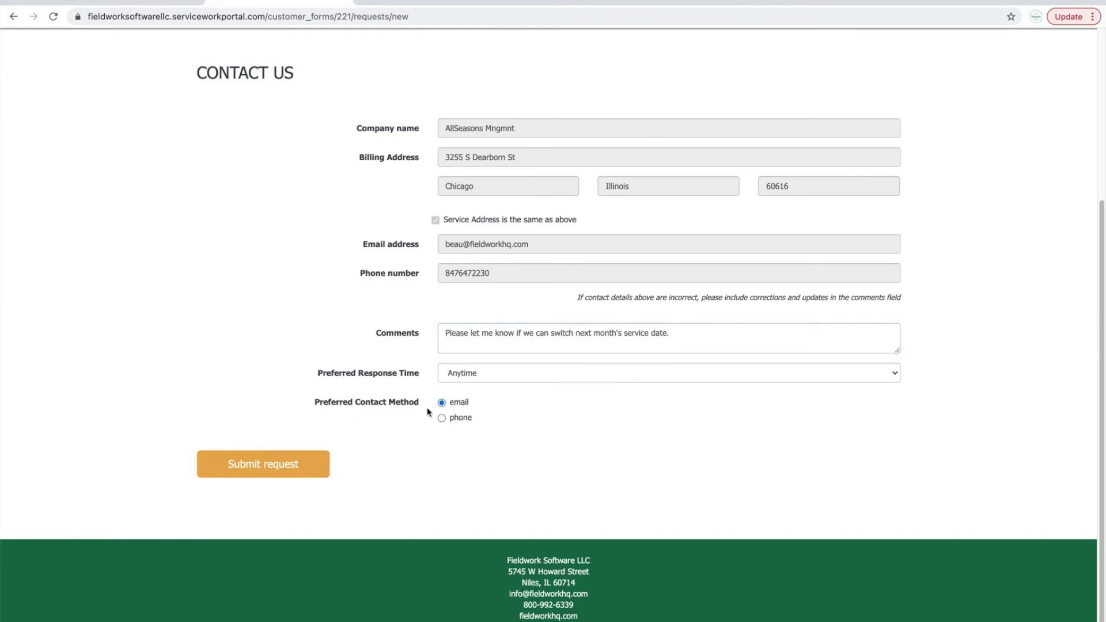
left_click(471, 374)
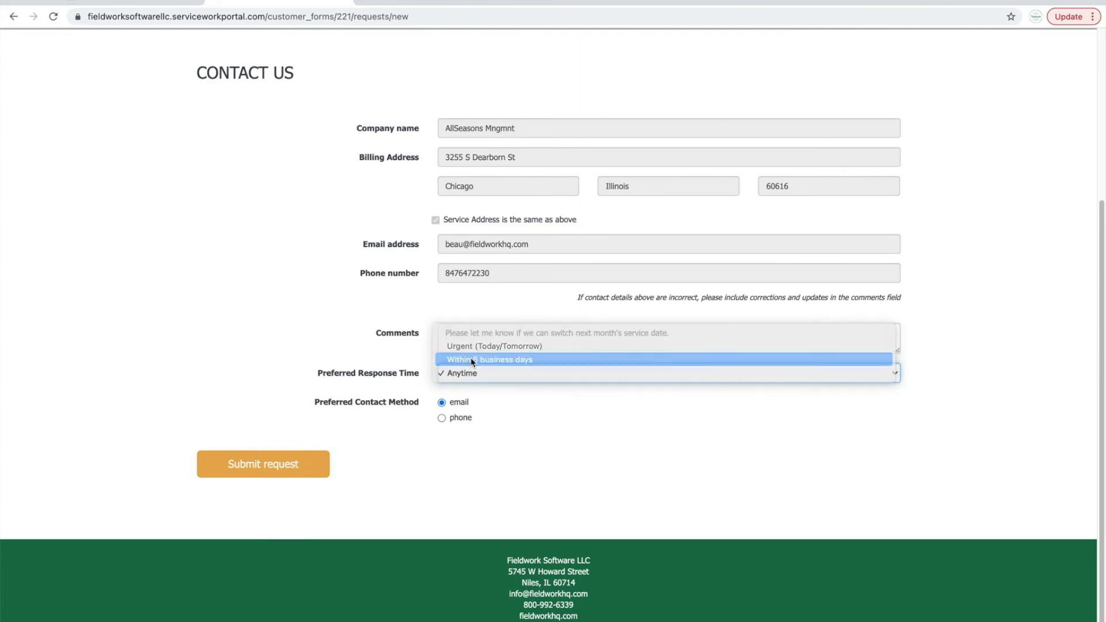
left_click(471, 359)
left_click(269, 465)
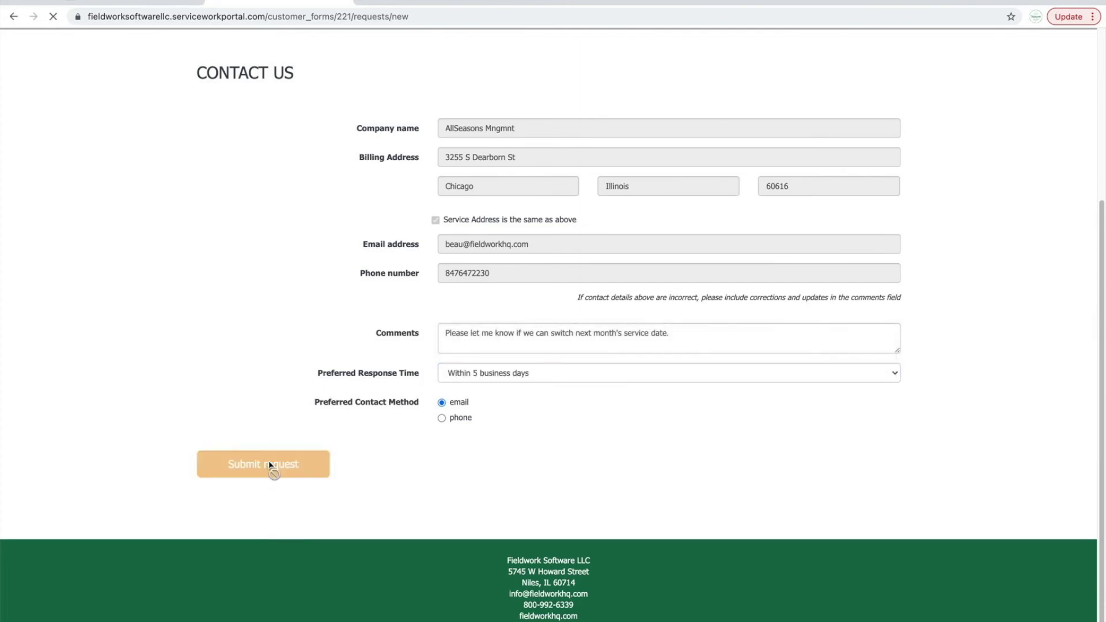
- Open the contact request in the customer's Notes for editing, then close the editor without saving
left_click(154, 2)
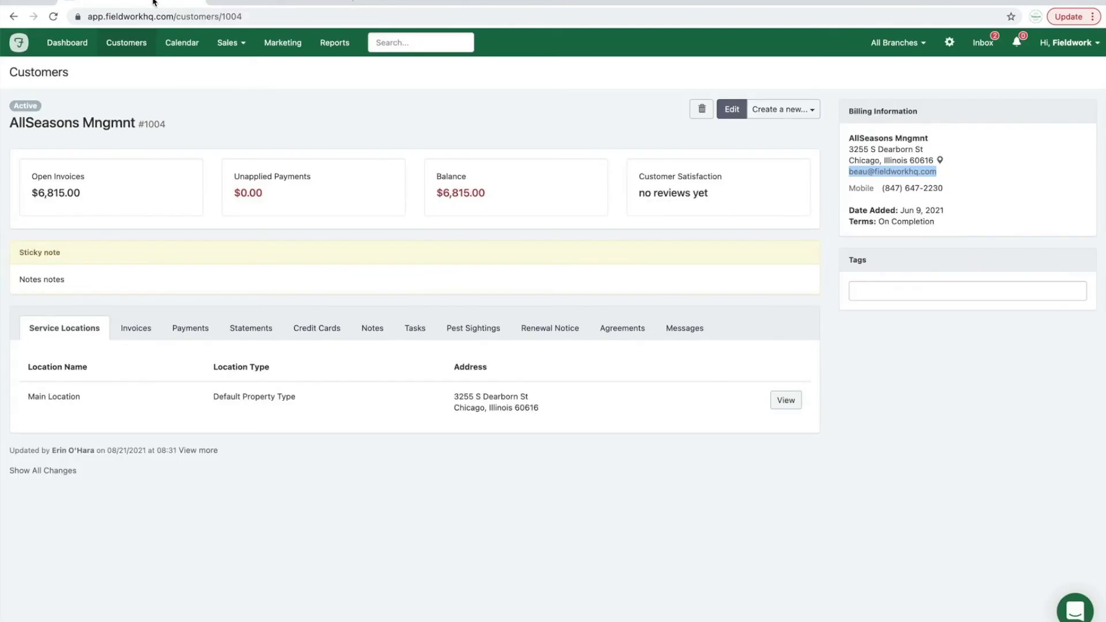
left_click(382, 332)
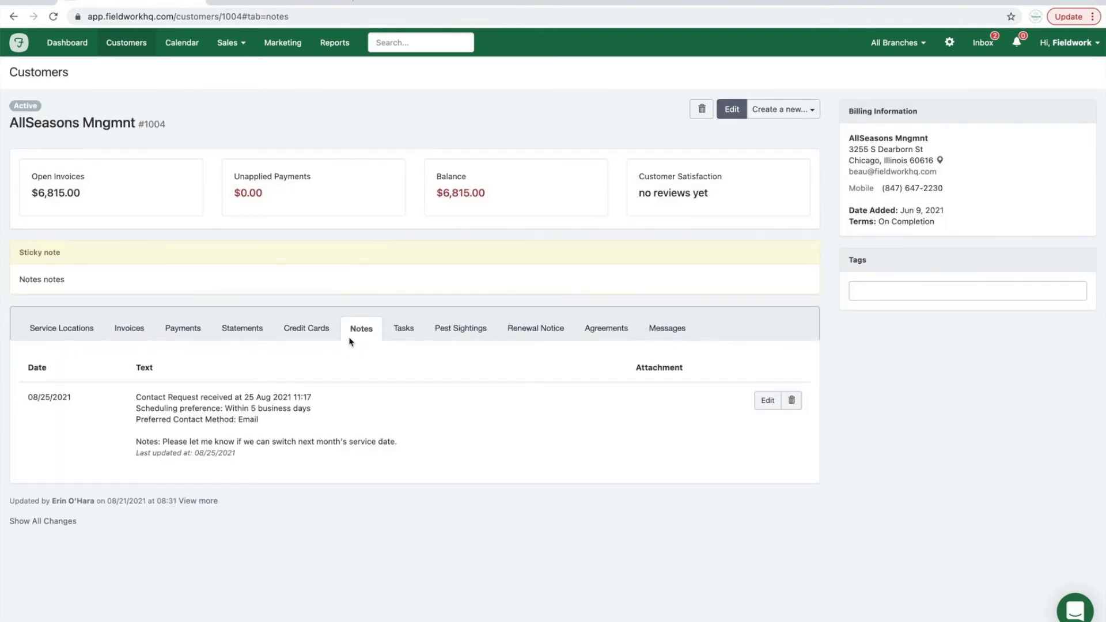
left_click(768, 400)
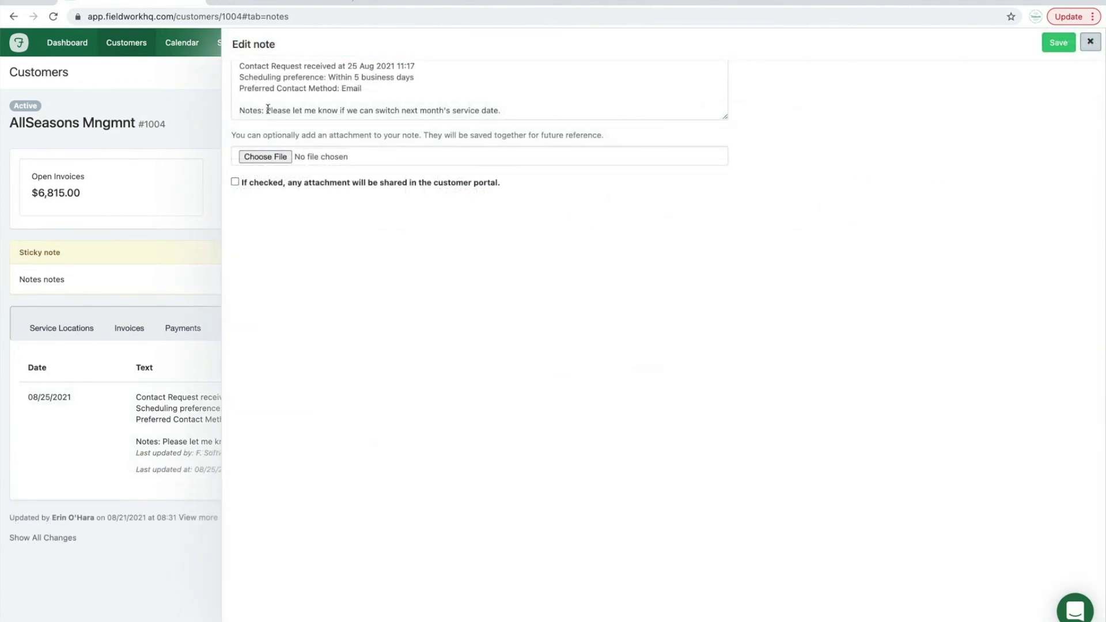
left_click(499, 113)
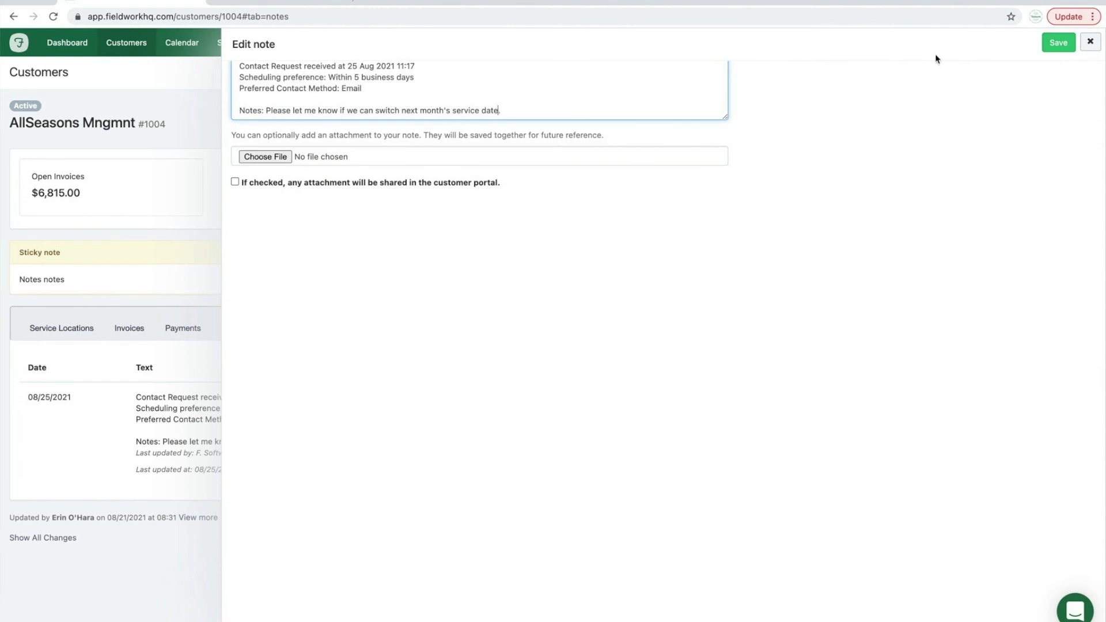
left_click(1087, 45)
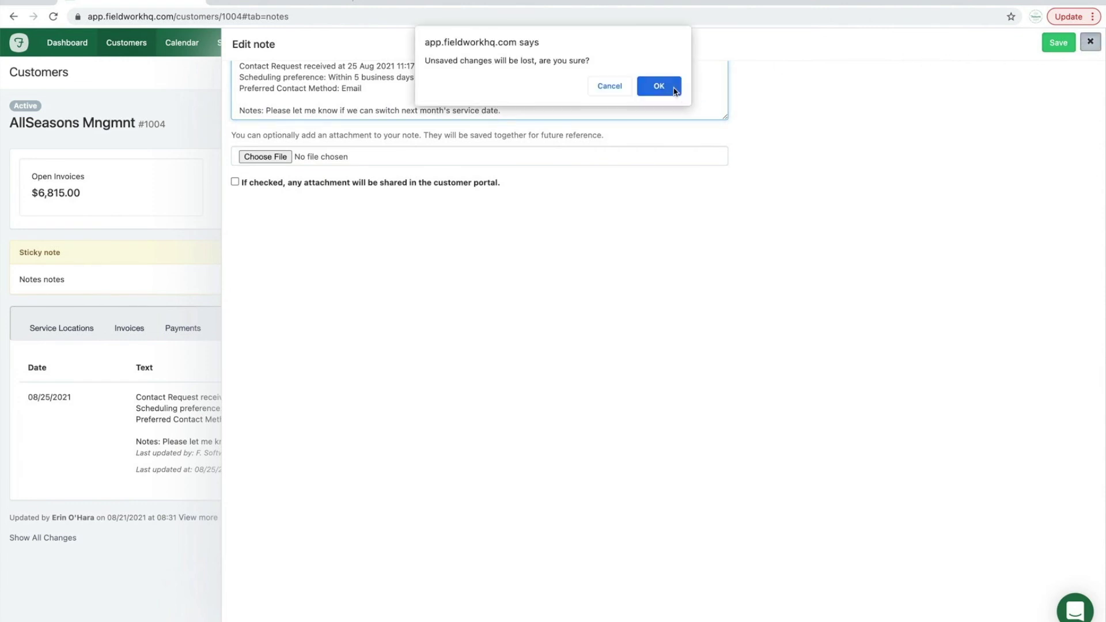
left_click(674, 89)
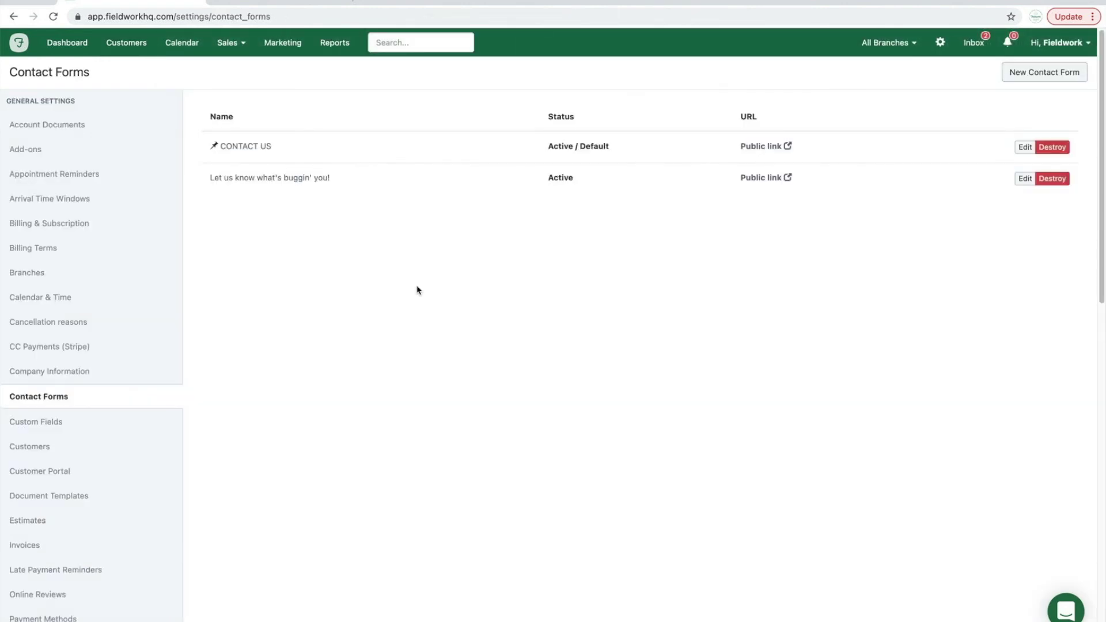